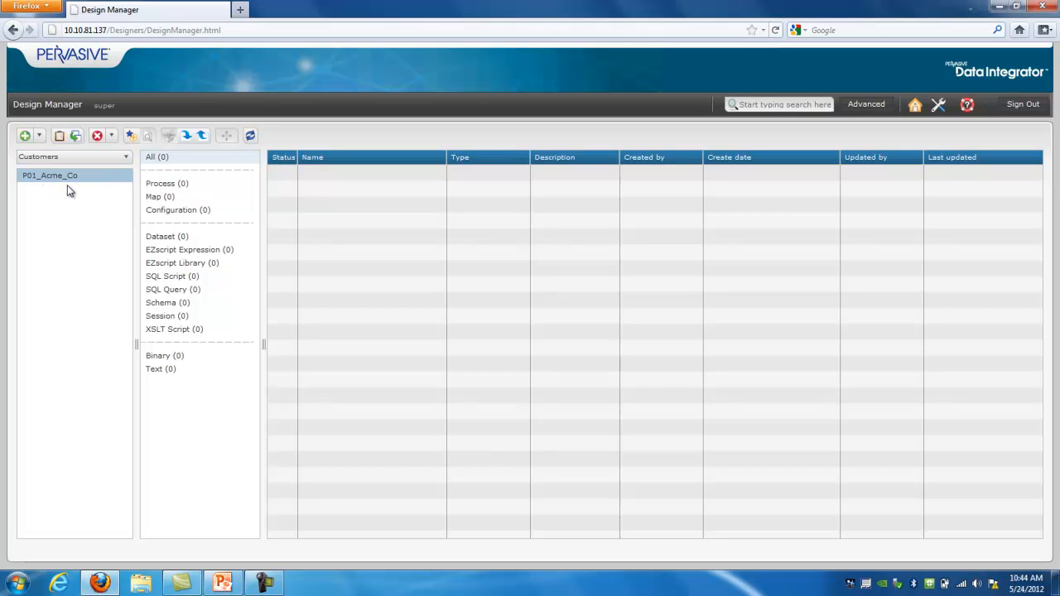
Create a Source-type dataset named ds_src_orders_ascii and open it in the designer
click(41, 136)
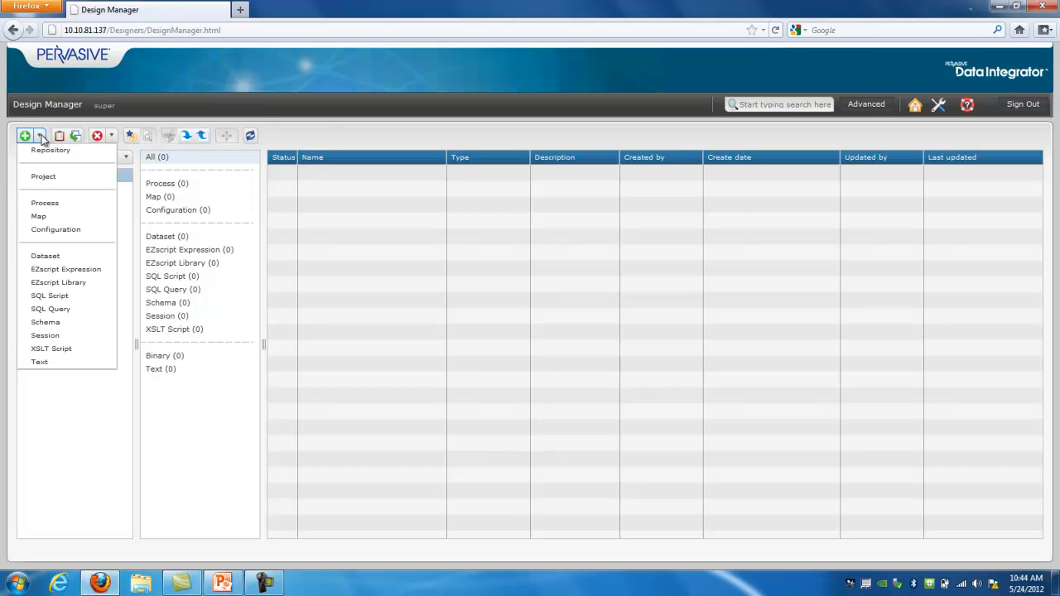
click(60, 257)
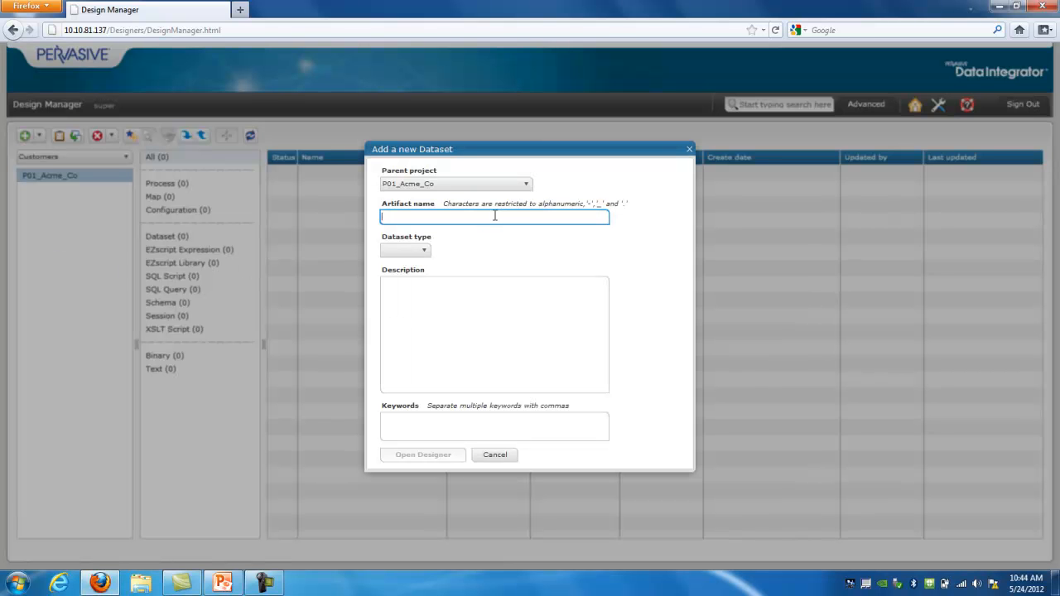
text(ds_src_orders_ascii)
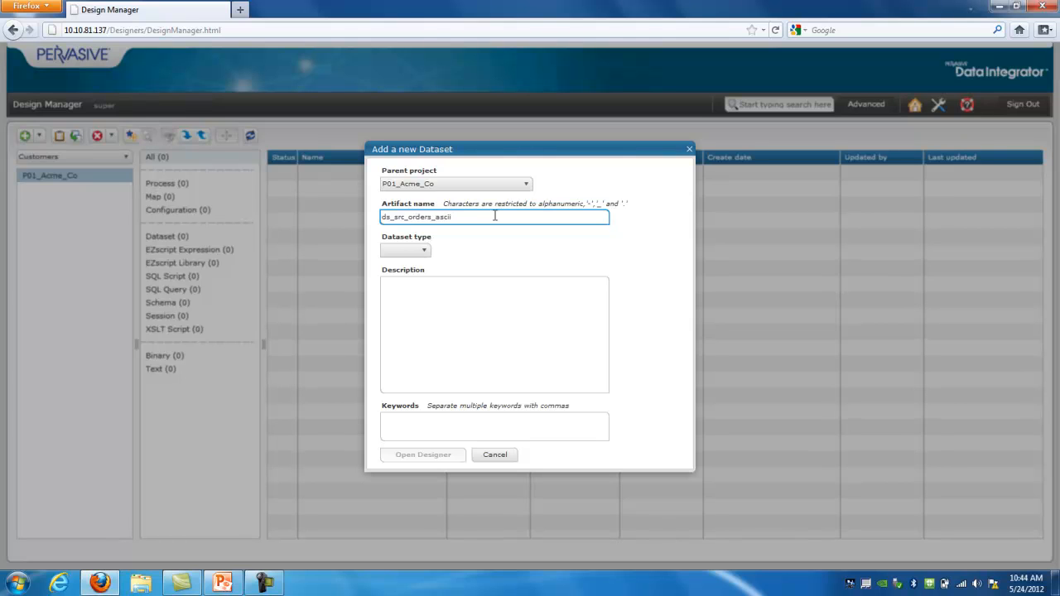
click(426, 253)
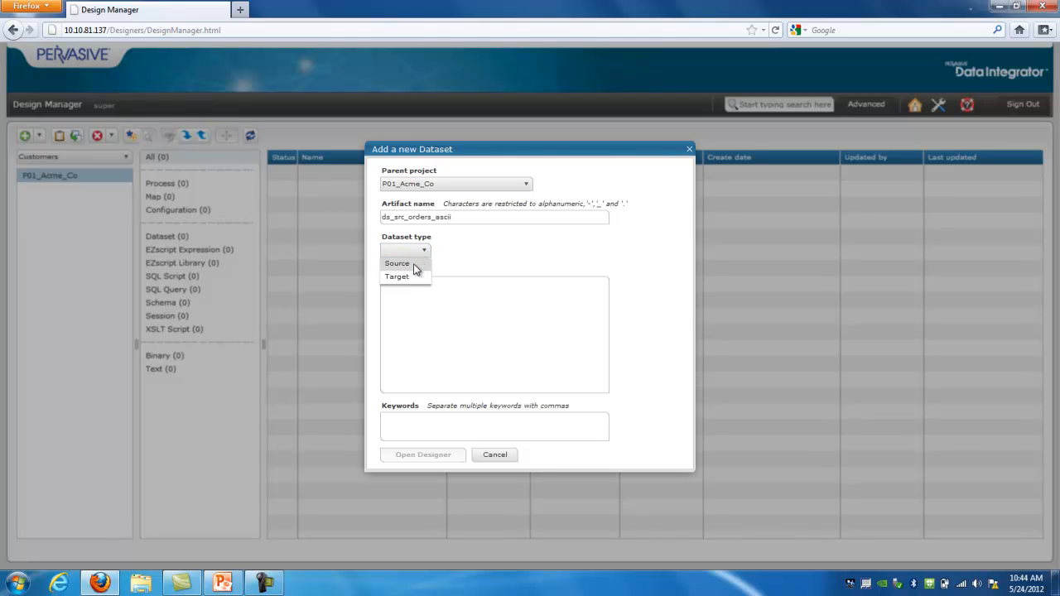
click(415, 264)
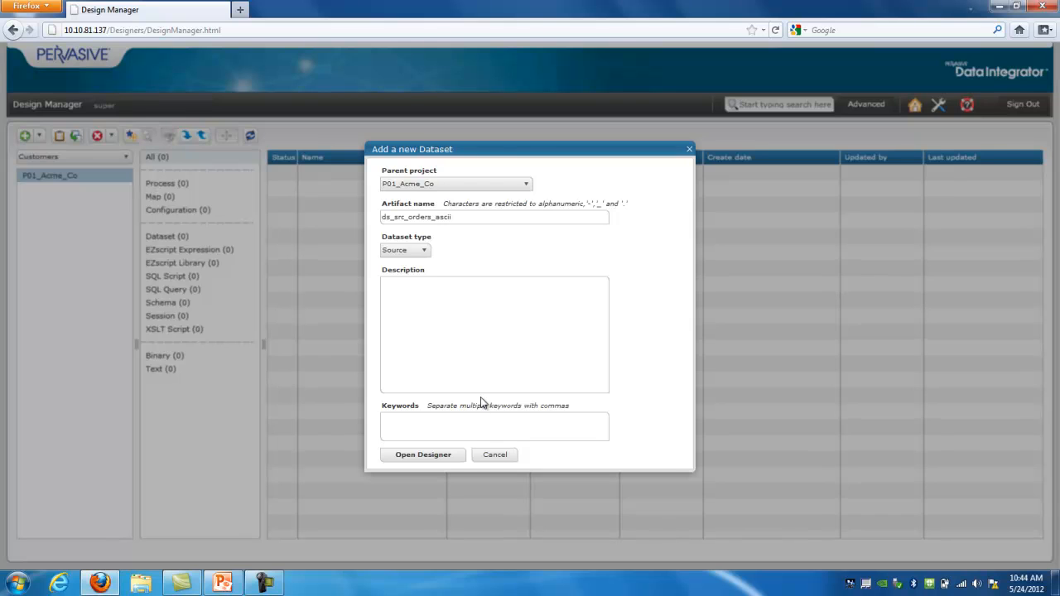
click(424, 458)
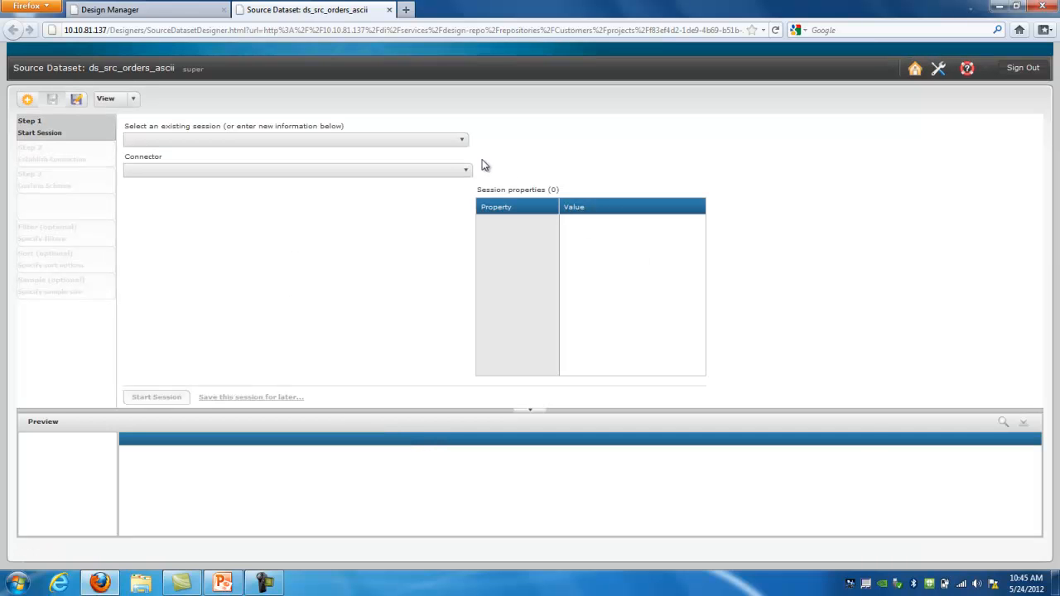
Start a session using the ASCII (Delimited) connector
click(465, 173)
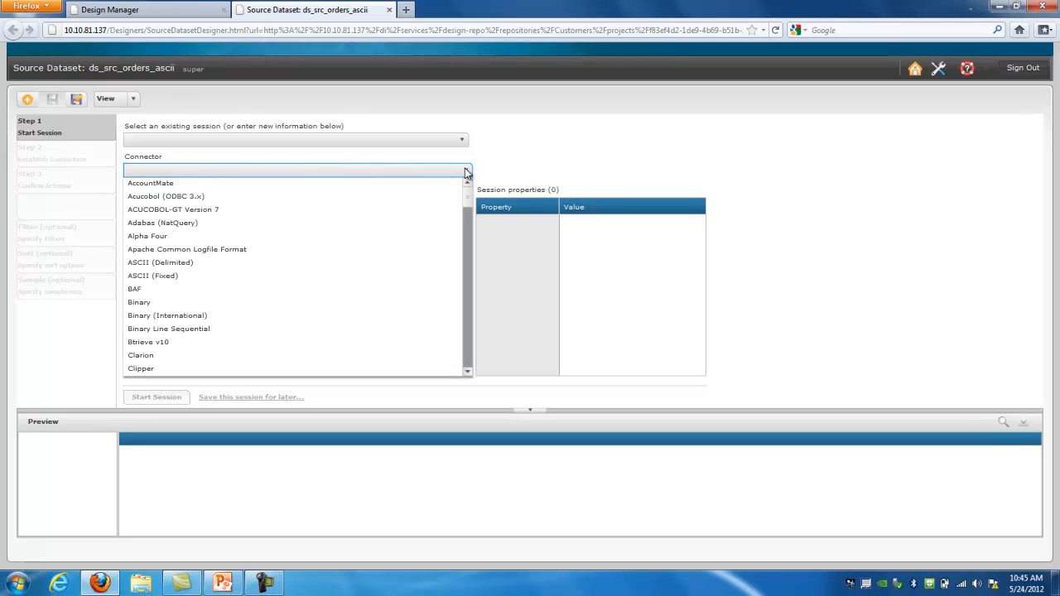
click(429, 267)
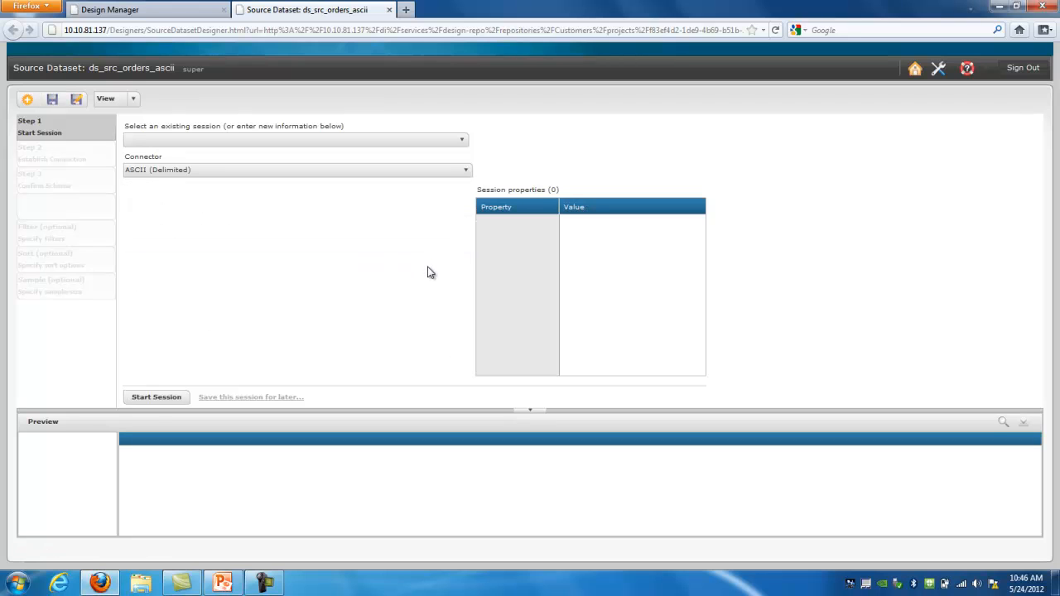
click(156, 398)
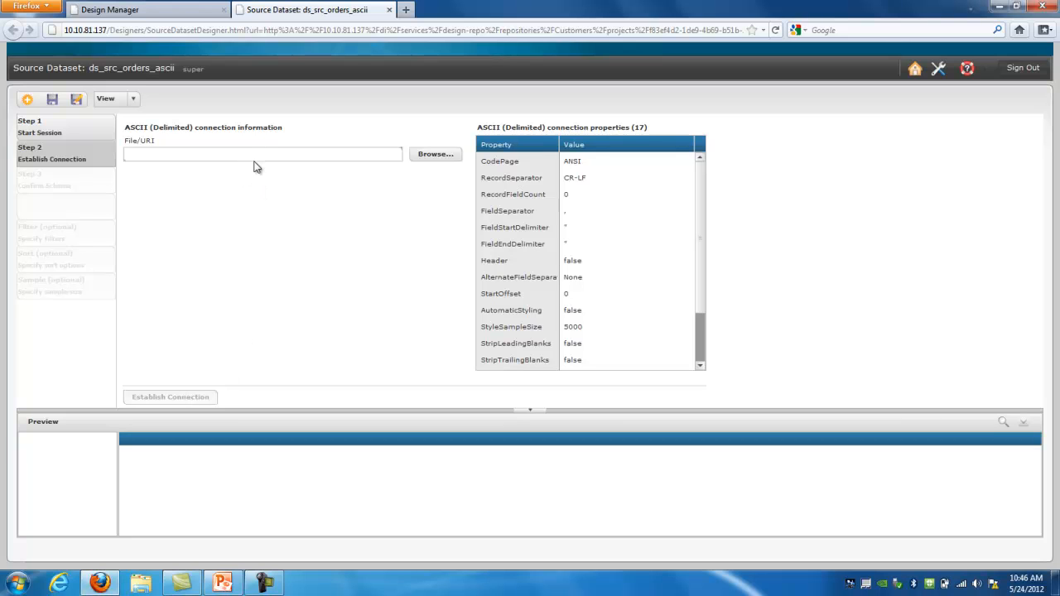
Set the File/URI to src_orders.txt from the SAMPLE_REPO folder
click(442, 155)
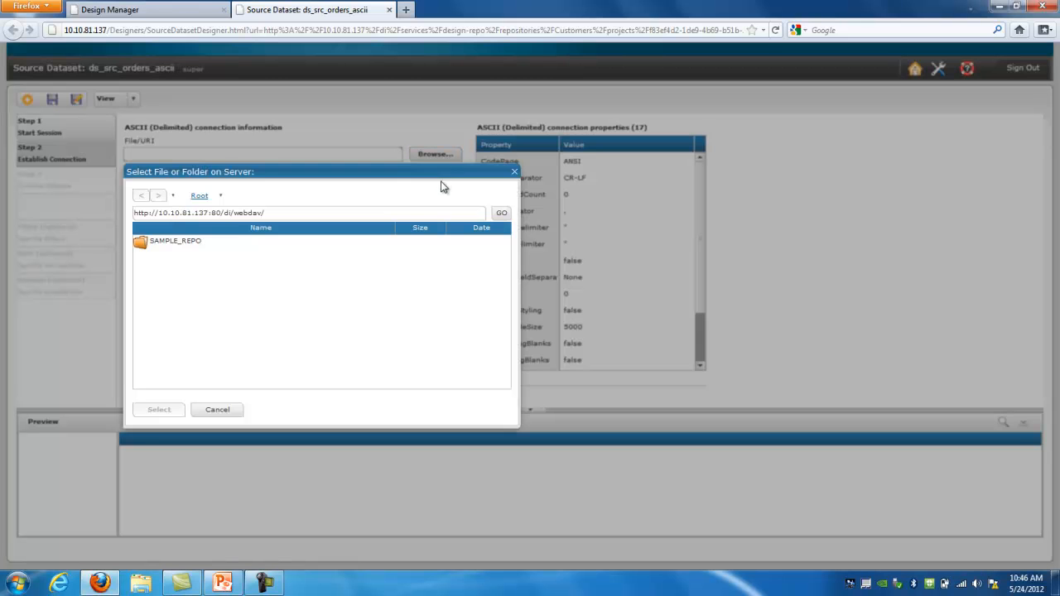
double_click(139, 240)
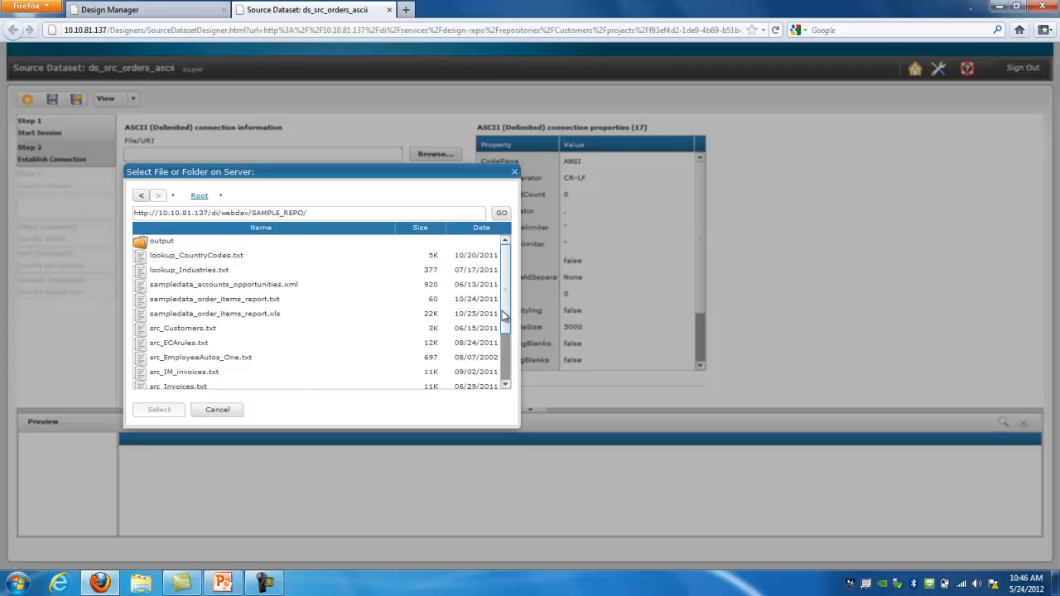
scroll(505, 319, down, 2)
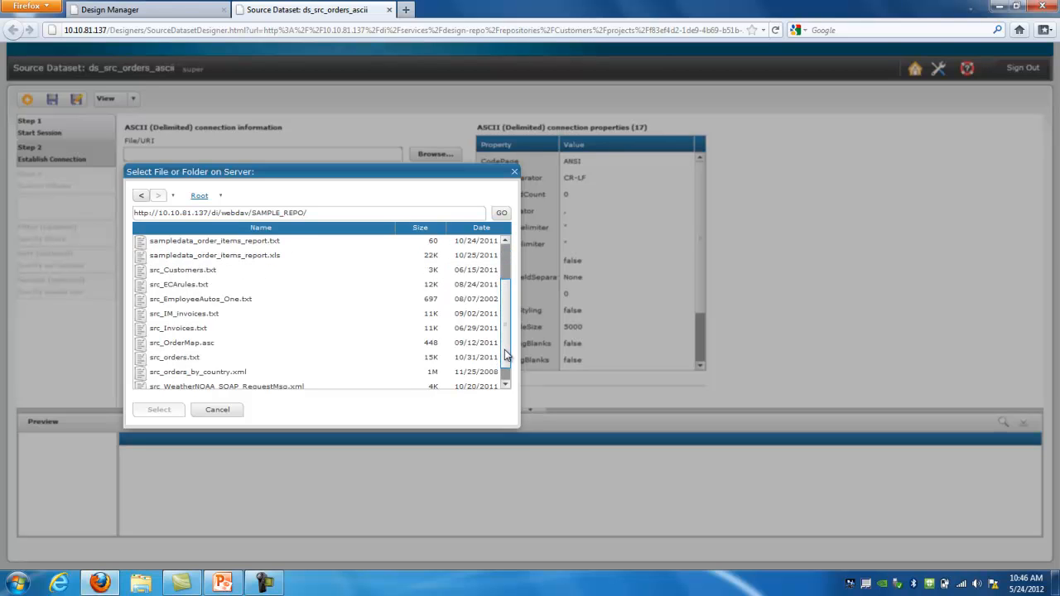
click(209, 365)
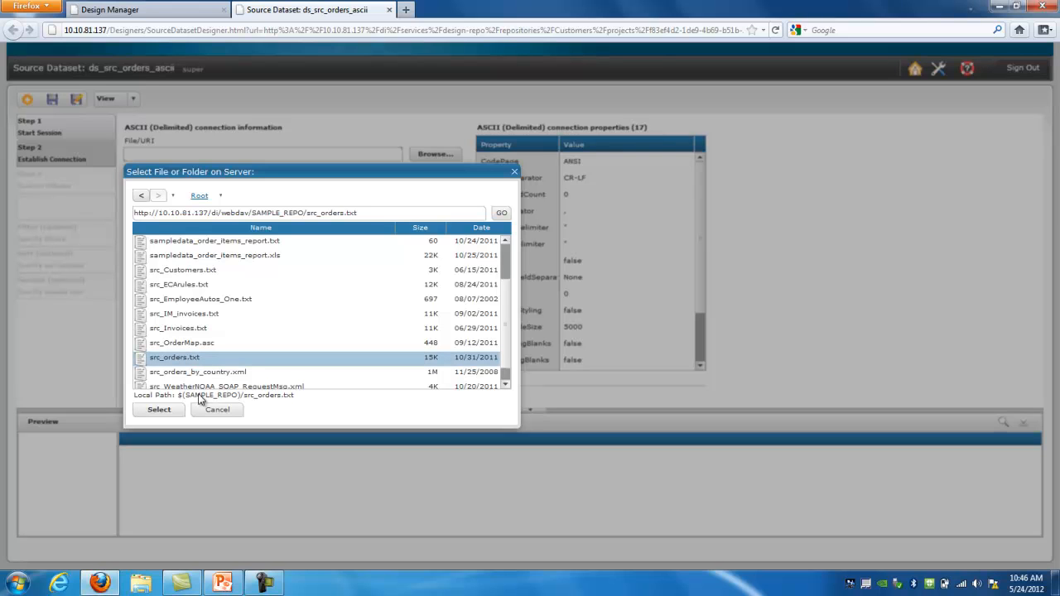
click(159, 412)
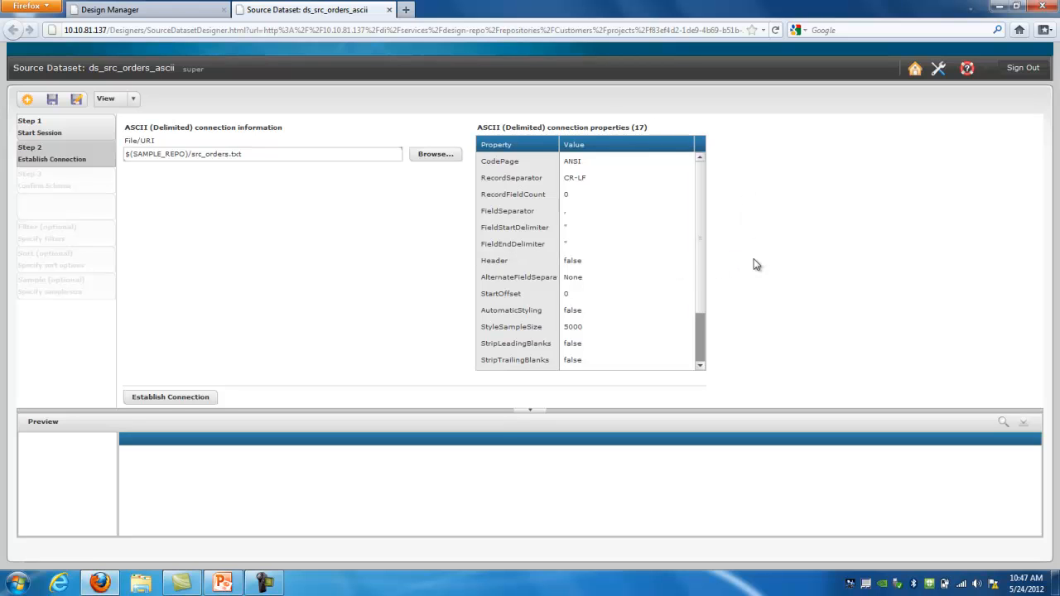
Set Header to true, establish the connection, and enlarge the src_orders.txt preview
click(662, 262)
click(683, 261)
click(666, 286)
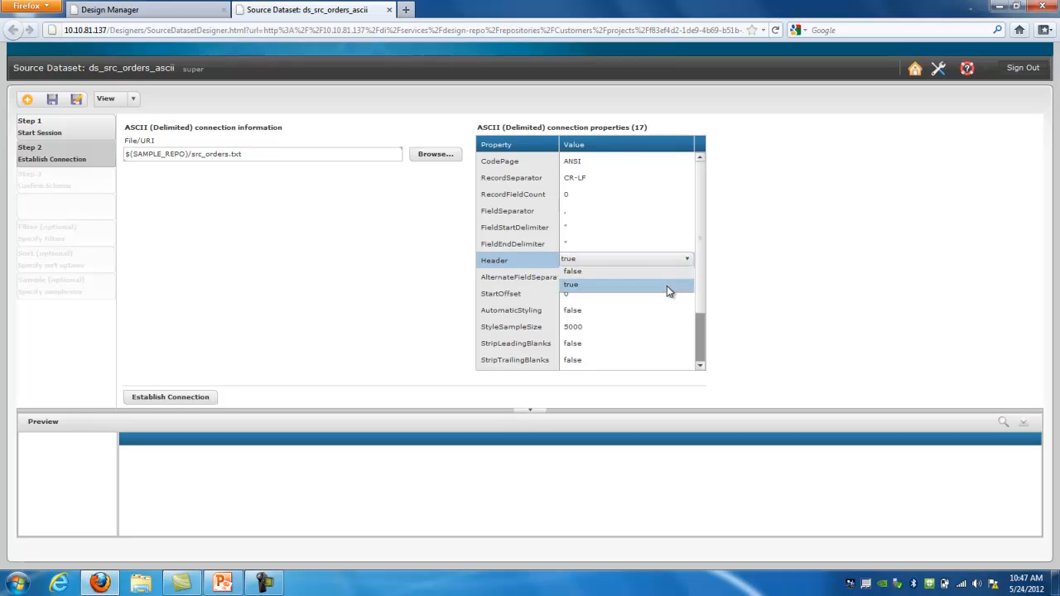
click(189, 397)
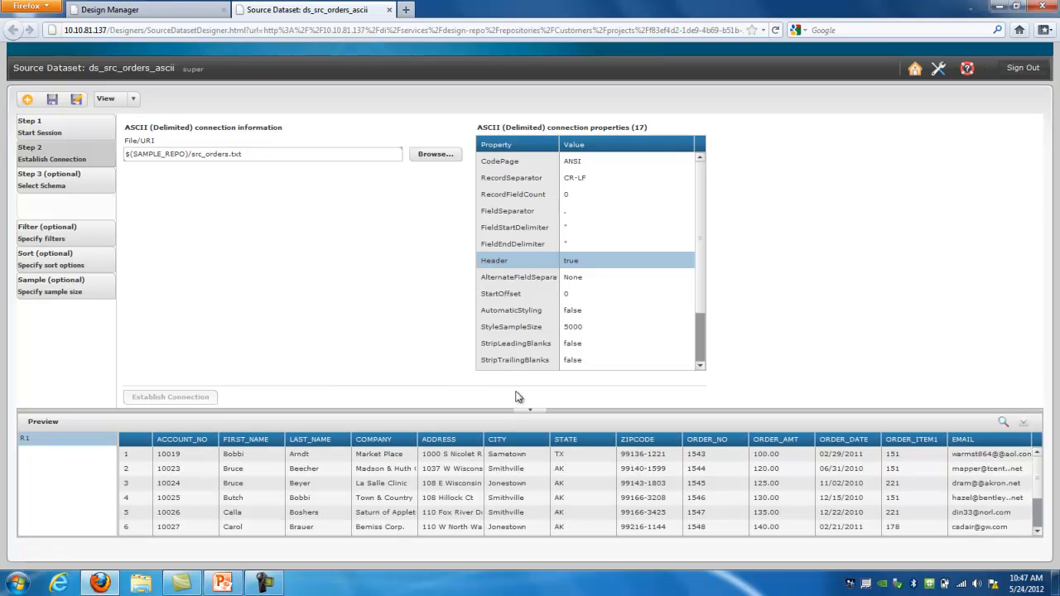
drag(529, 410, 550, 316)
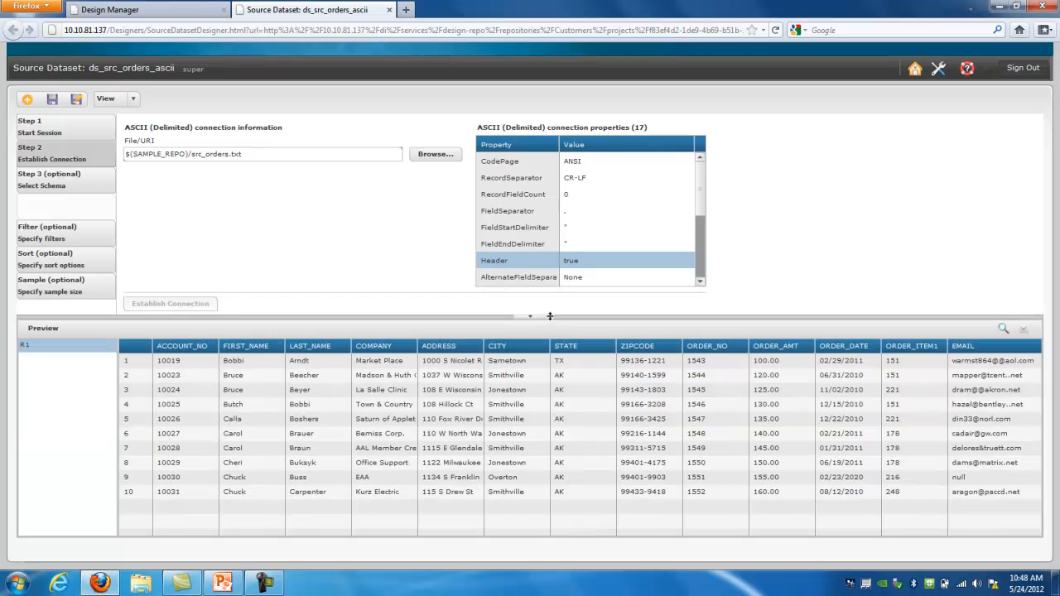
click(1003, 332)
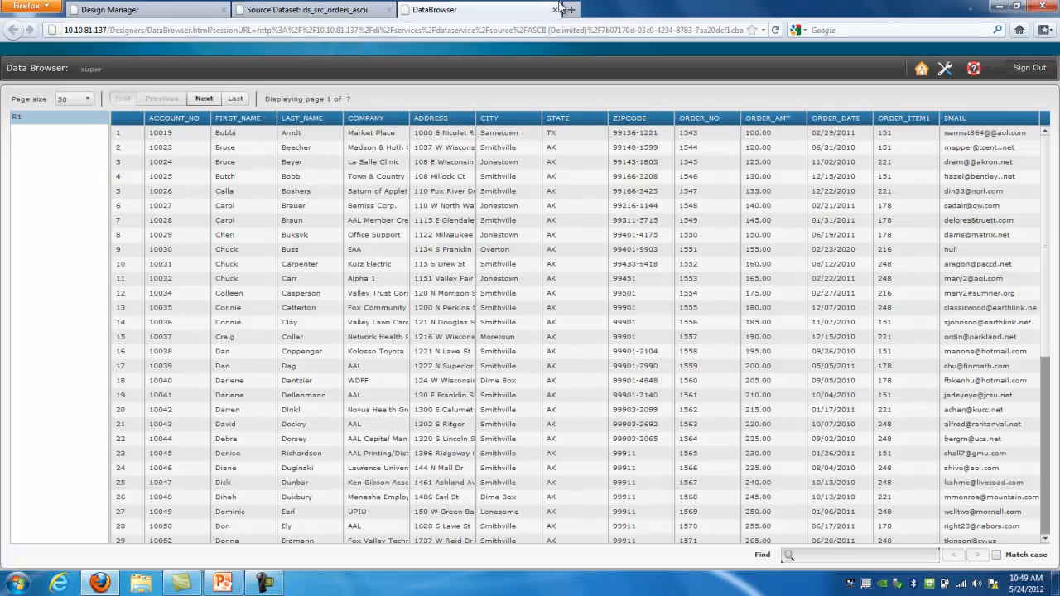
click(89, 99)
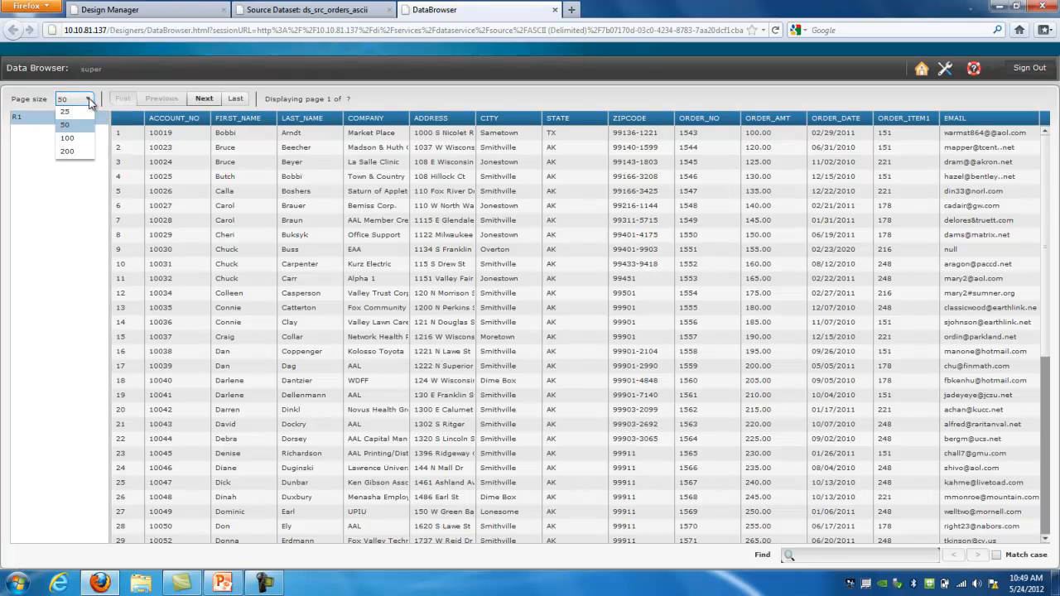
click(79, 139)
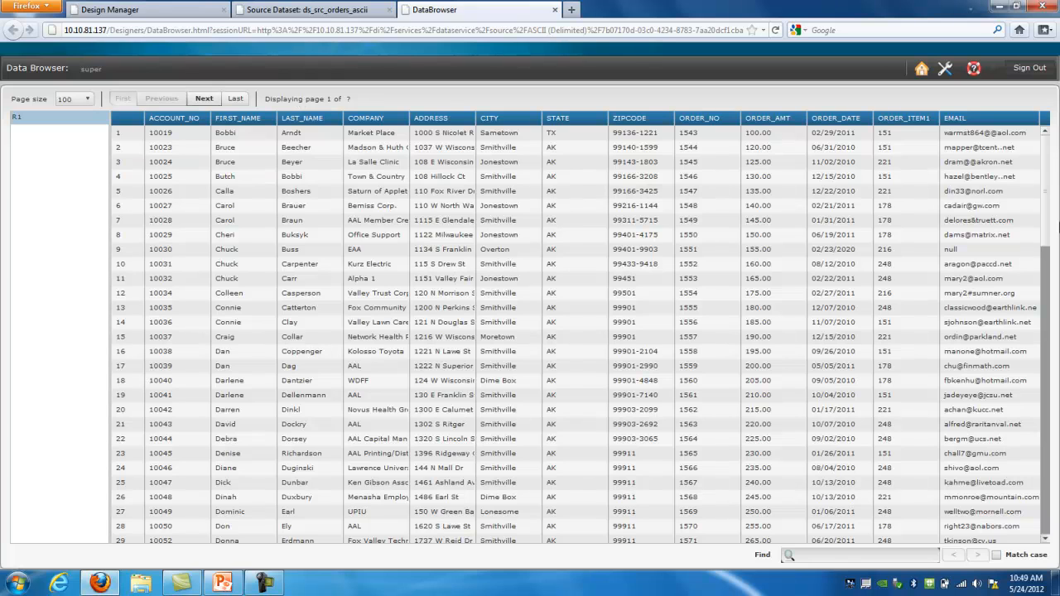
scroll(1054, 323, down, 1)
drag(1055, 323, 1042, 135)
click(555, 10)
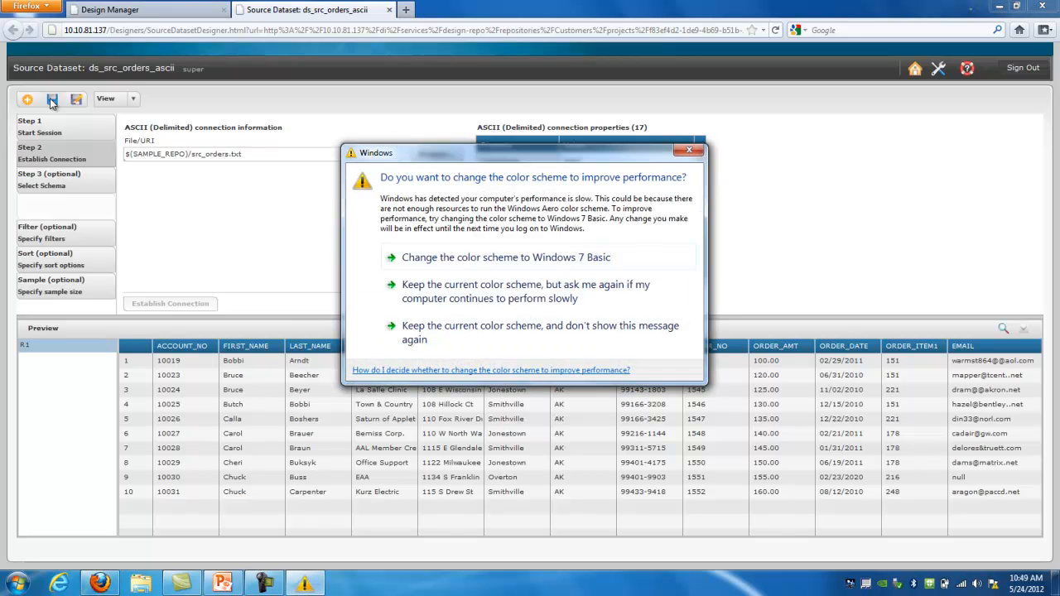
Save ds_src_orders_ascii and close its Source Dataset designer tab
click(49, 98)
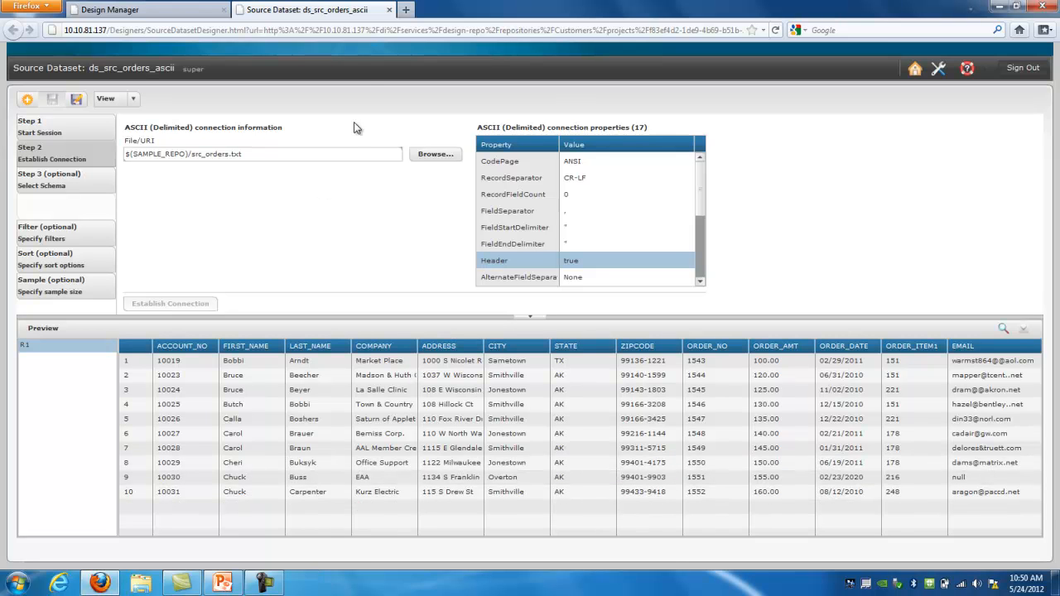
click(390, 10)
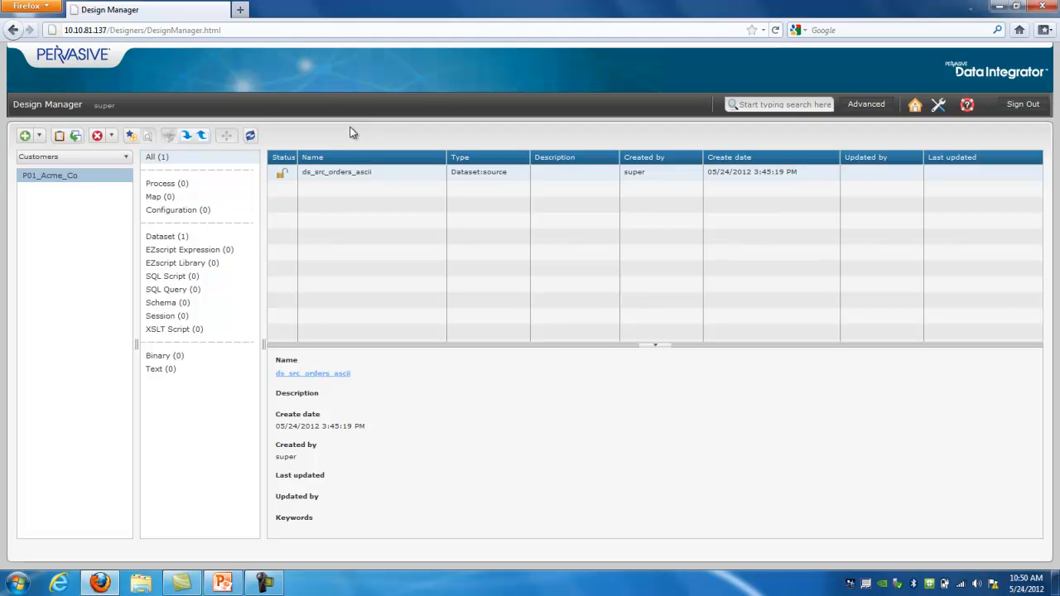
Create a Target-type dataset named ds_trg_order_table and open it in the designer
click(39, 136)
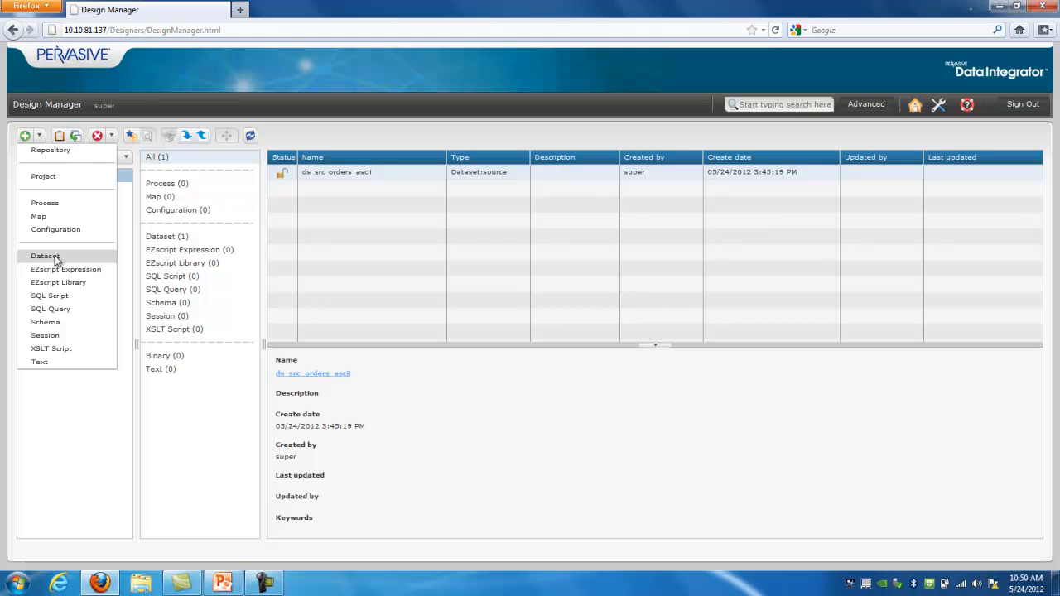
click(93, 260)
click(502, 218)
text(d)
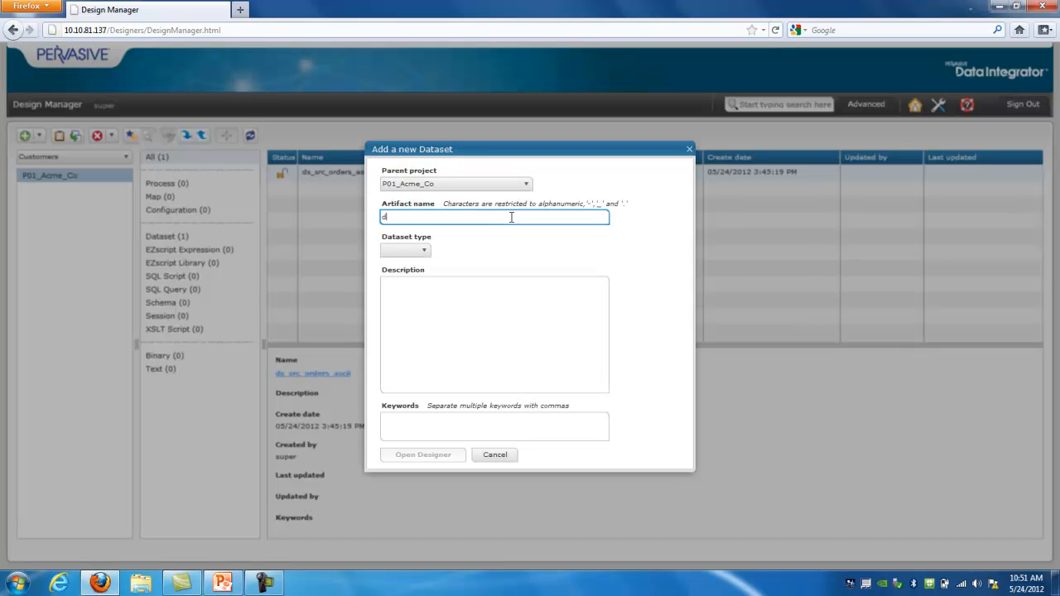
text(s_)
text(trg_order_table)
click(424, 251)
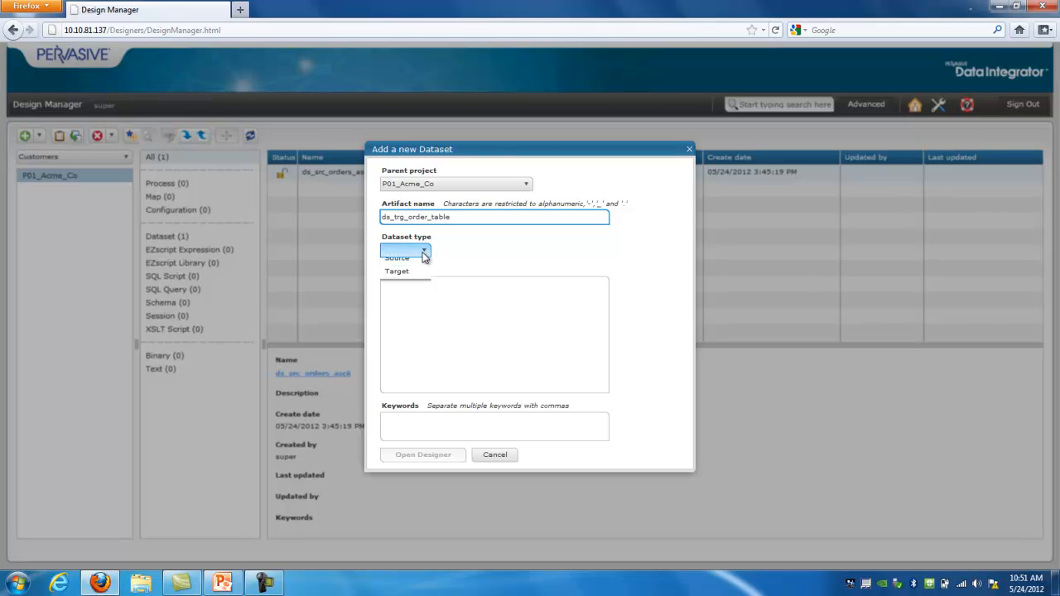
click(412, 279)
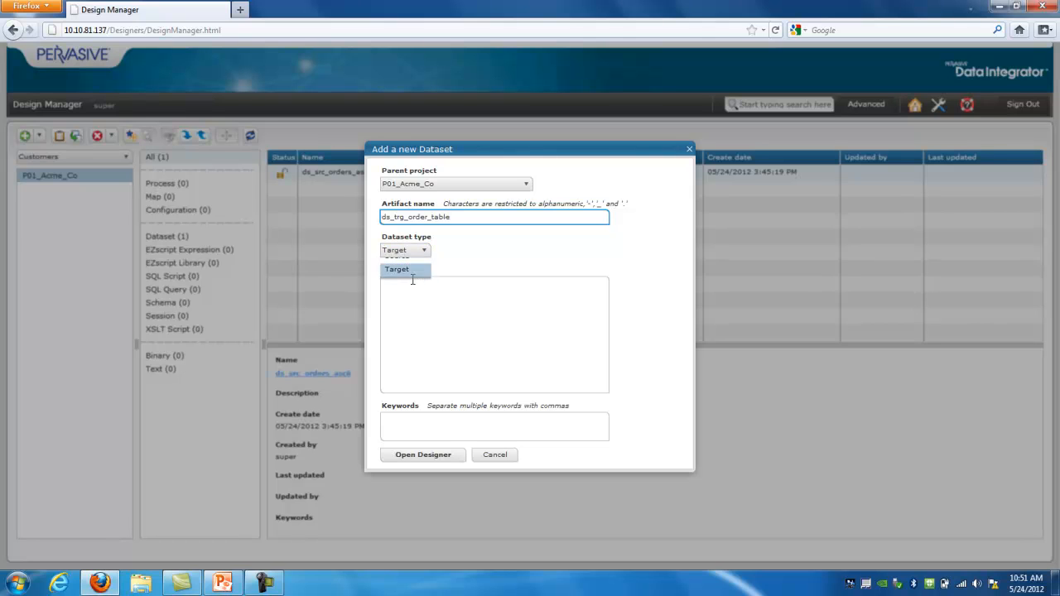
click(423, 456)
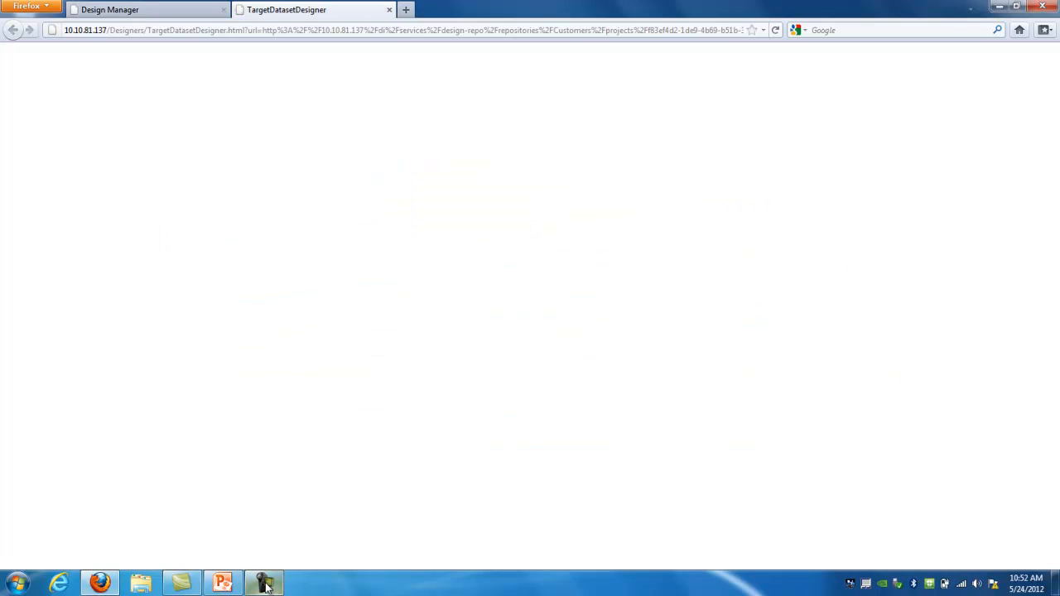
click(267, 586)
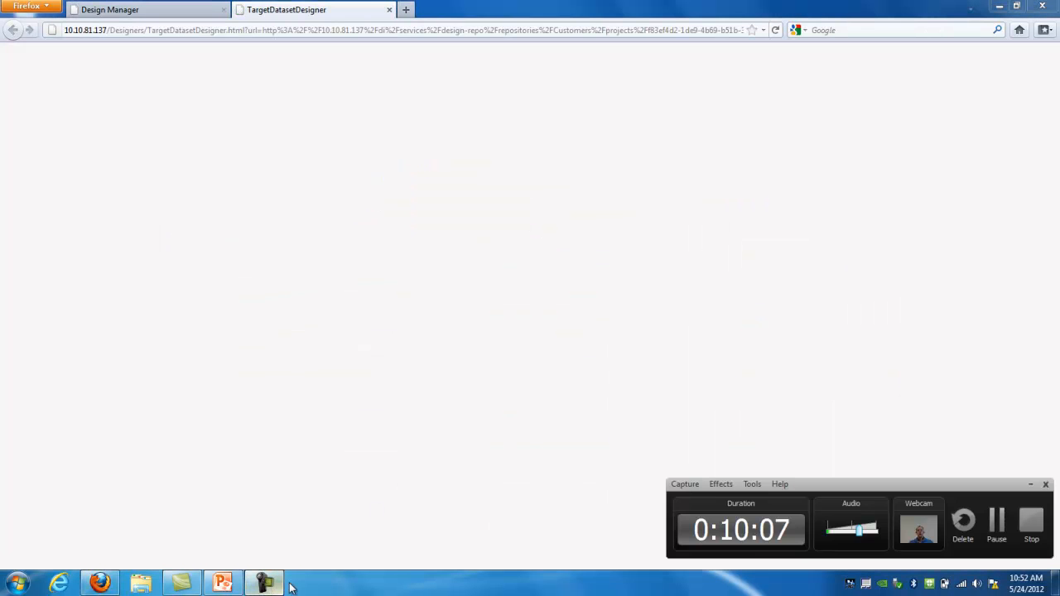
Start an ODBC 3.x connector session on the db_SQL data source
click(997, 521)
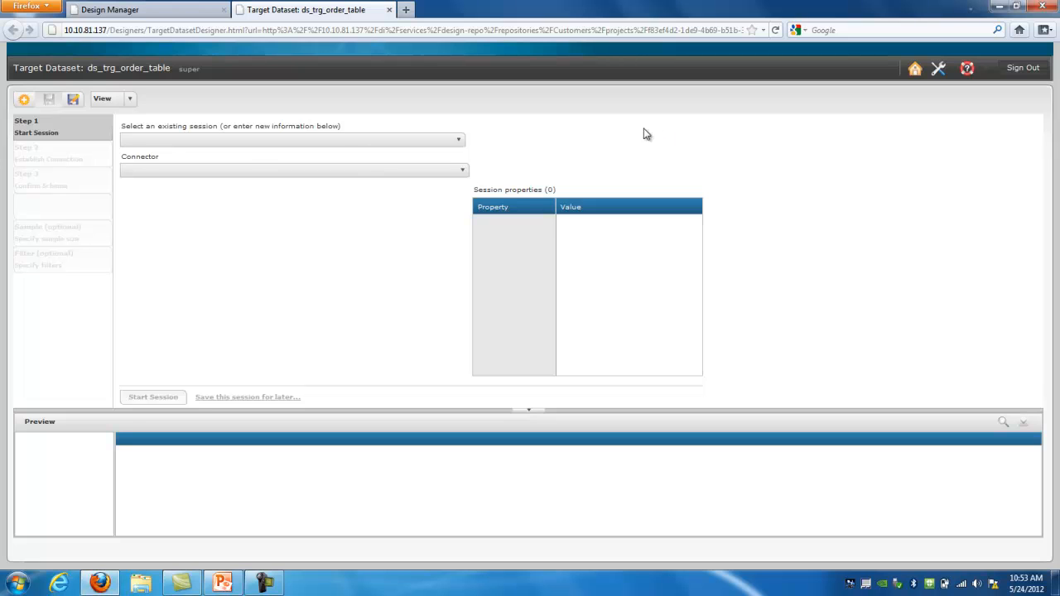
click(460, 173)
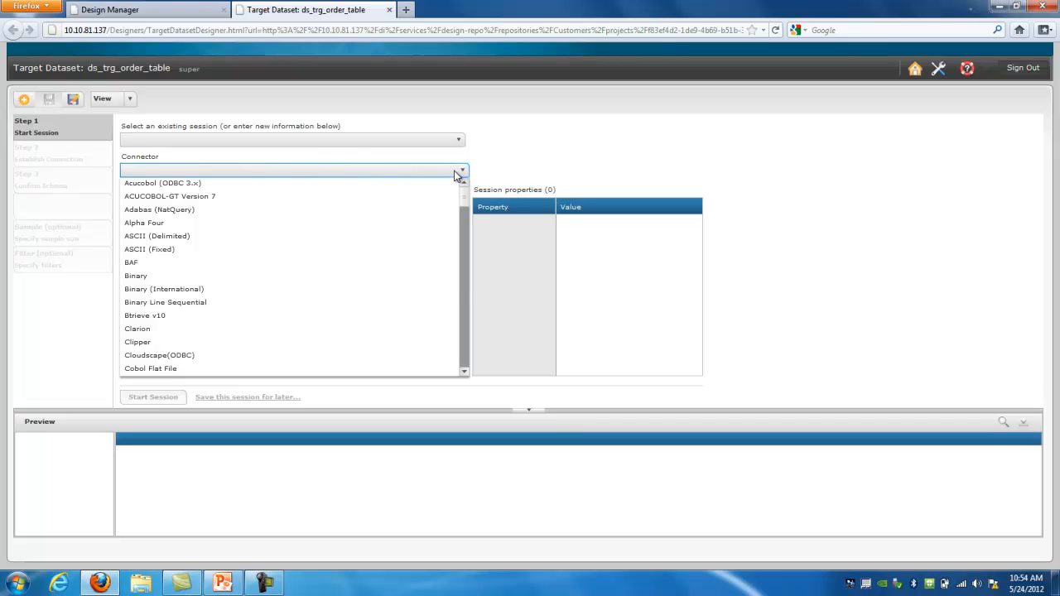
text(o)
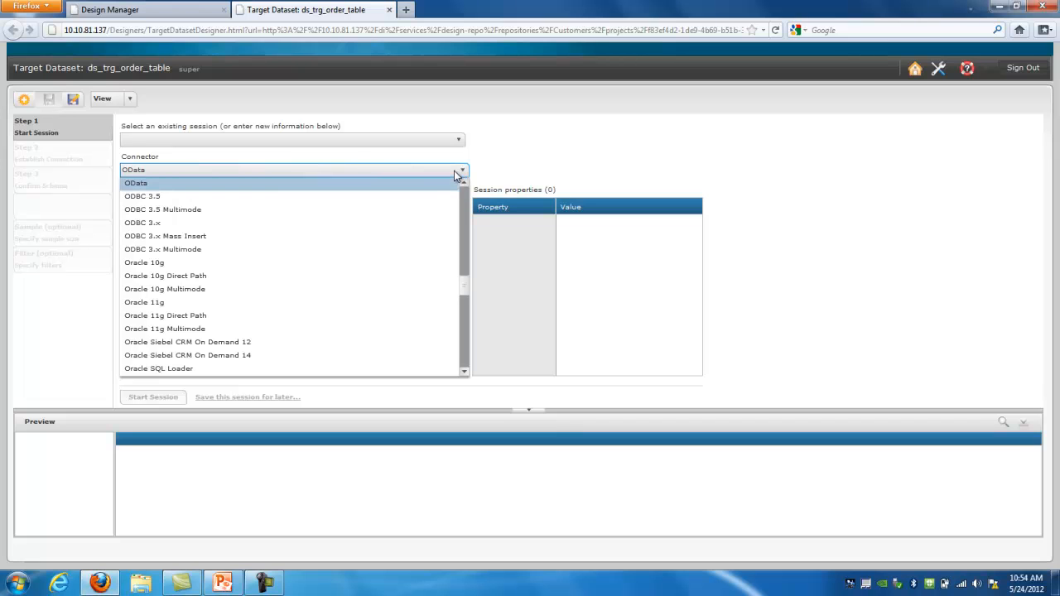
click(395, 224)
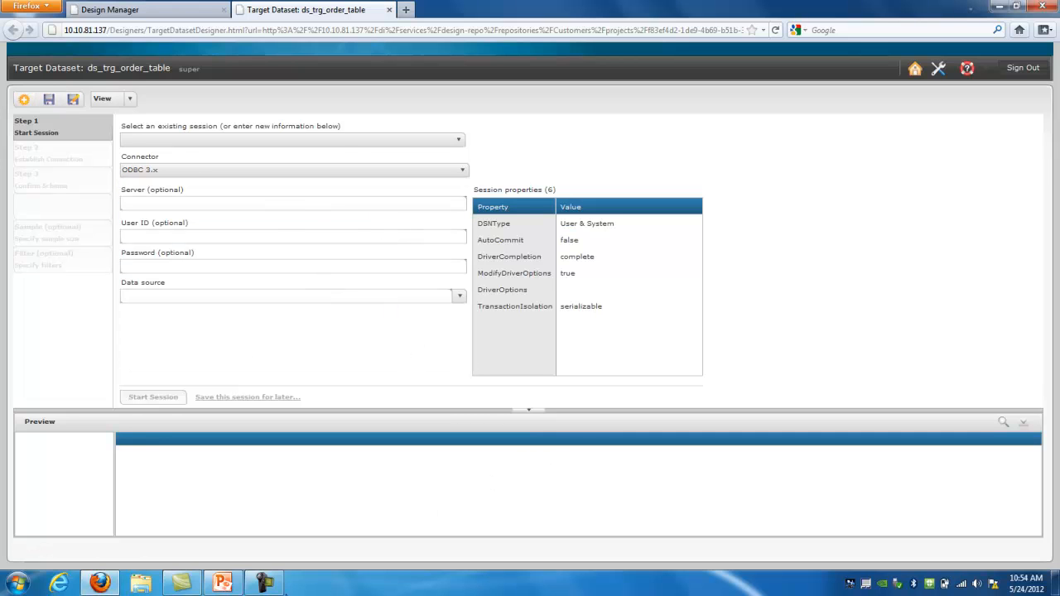
click(458, 299)
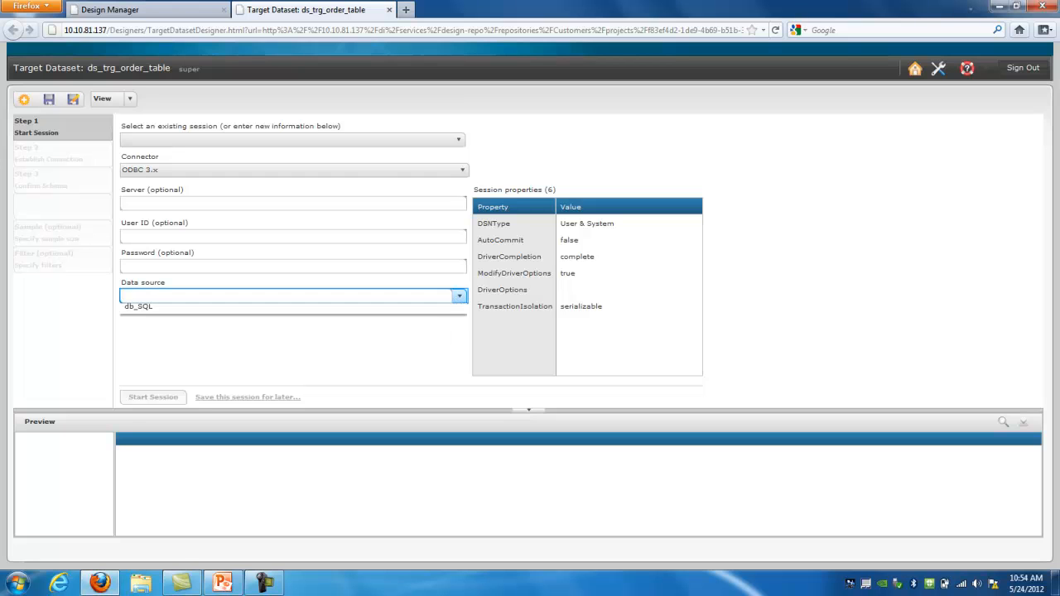
click(224, 313)
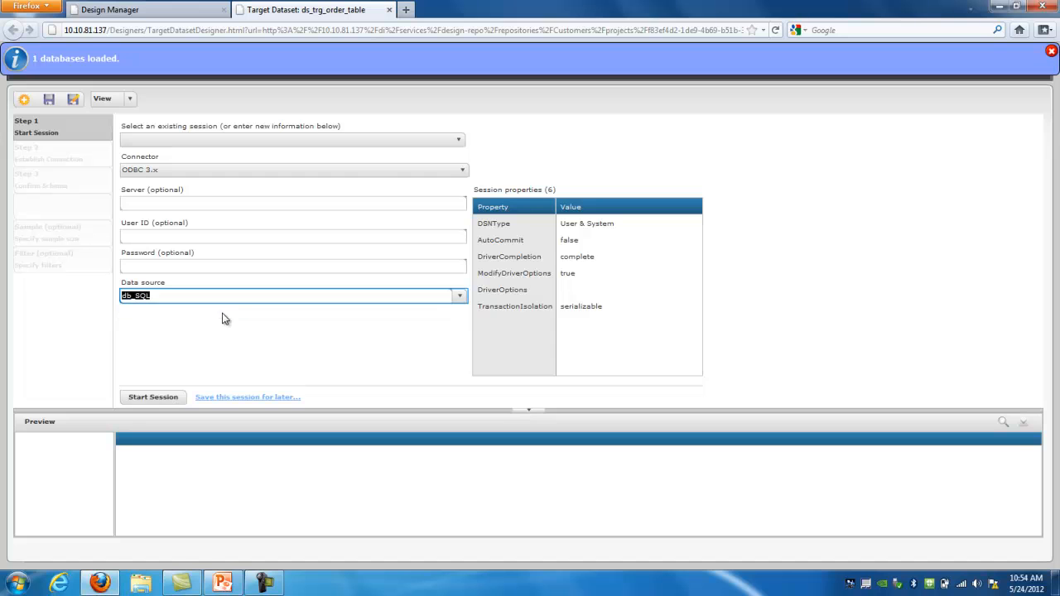
click(162, 400)
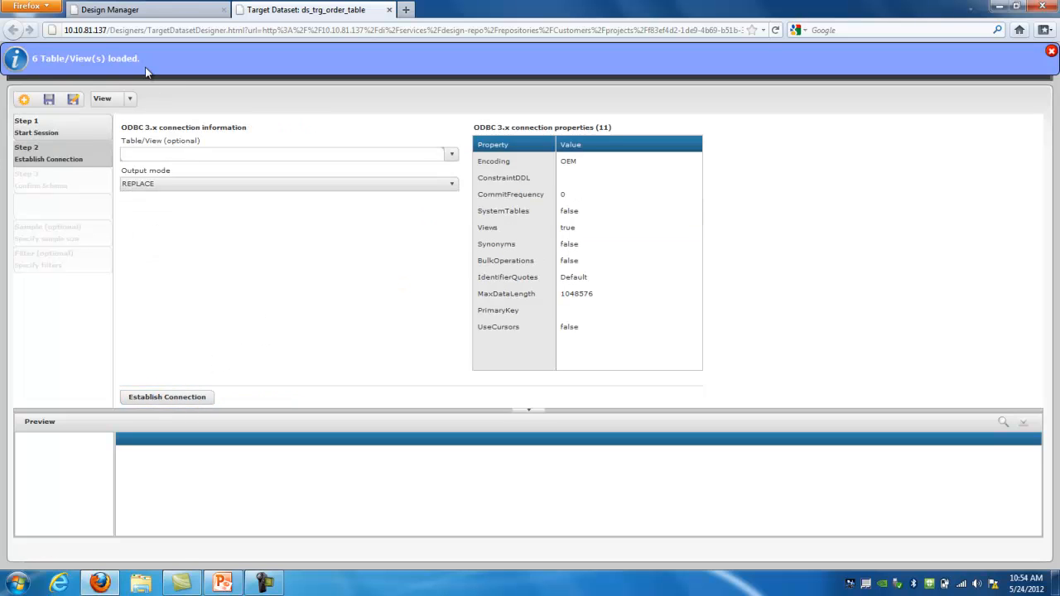
Connect the target to the orders table with APPEND output mode and save the dataset
click(451, 155)
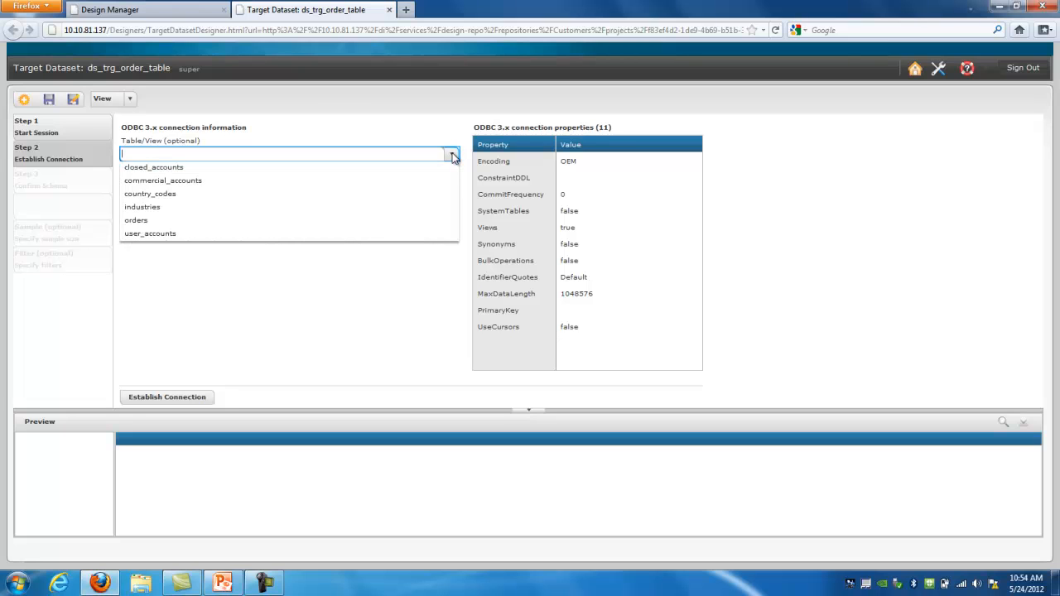
click(325, 220)
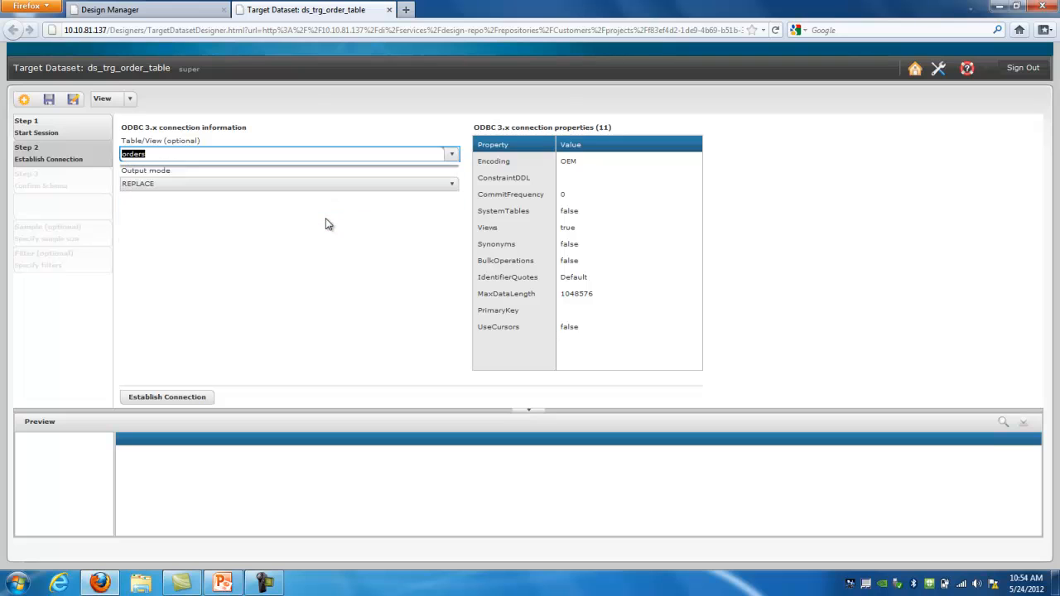
click(452, 185)
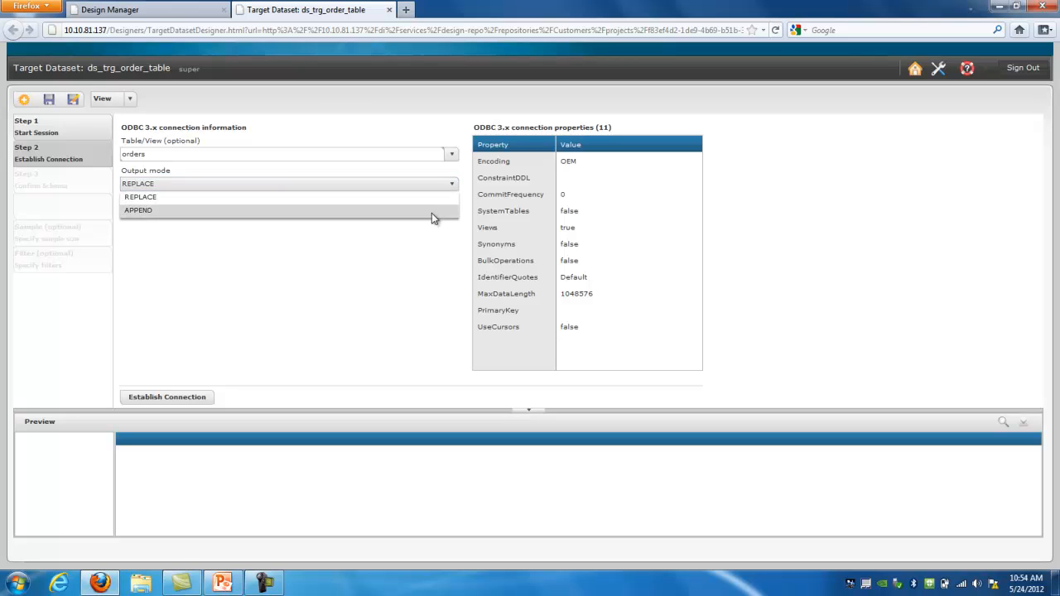
click(429, 217)
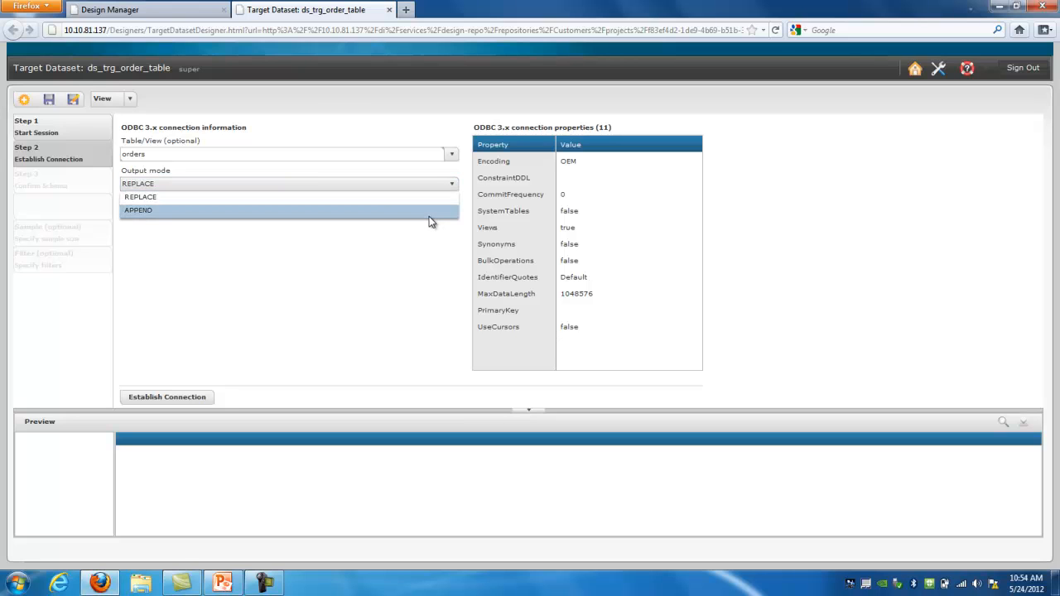
click(178, 397)
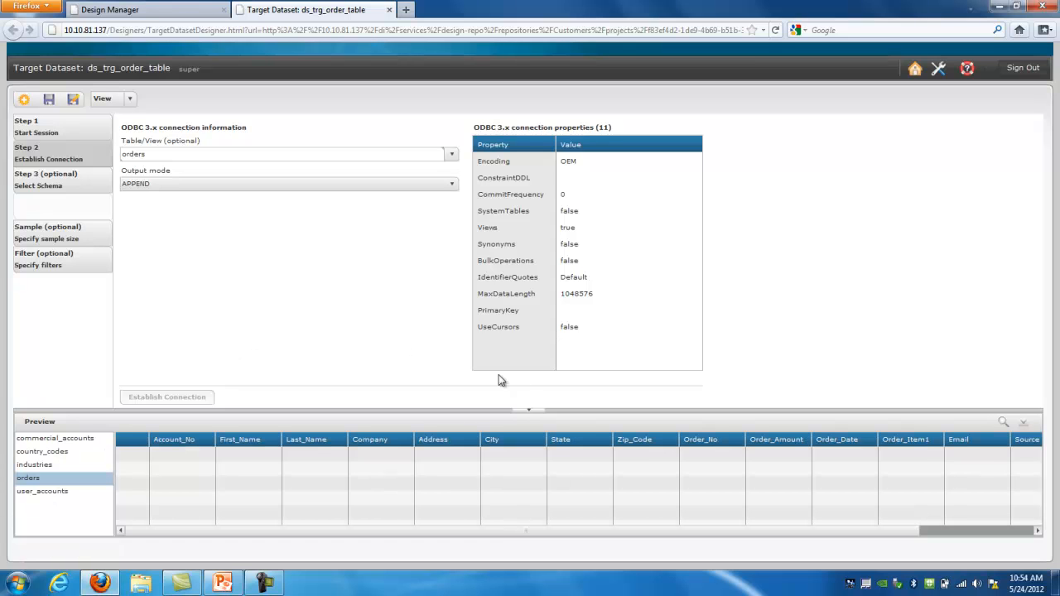
drag(530, 409, 537, 375)
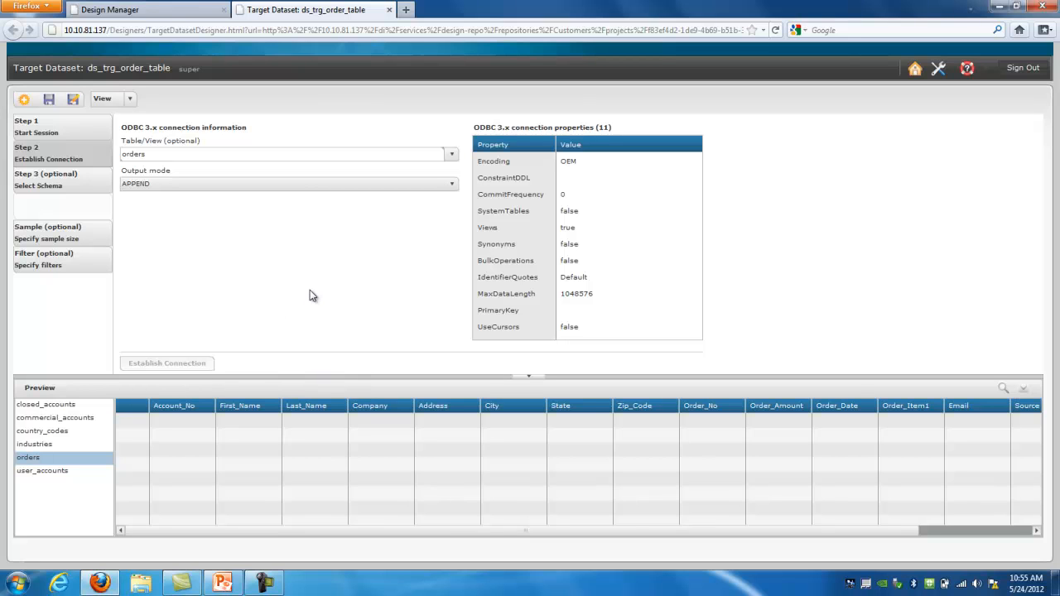
click(48, 100)
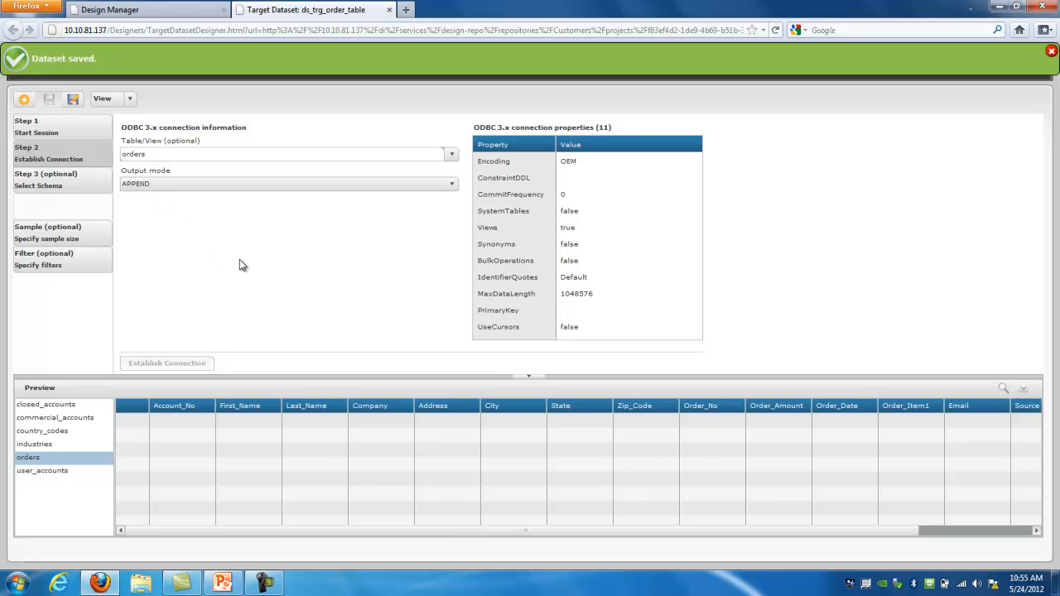